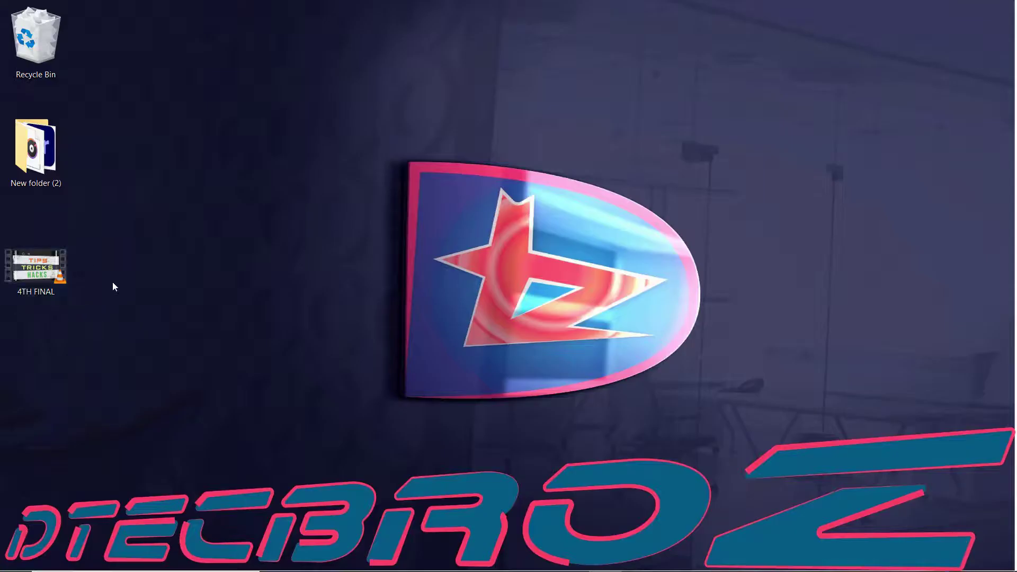
Step: Play 4TH FINAL.mp4 in VLC and skim ahead to the closing comments scene
right_click(43, 274)
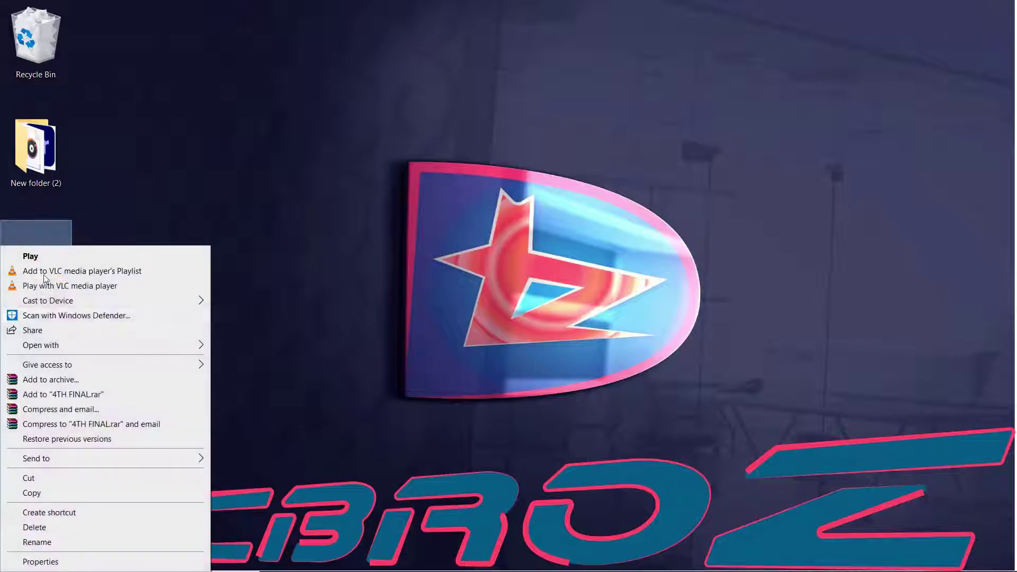
left_click(41, 562)
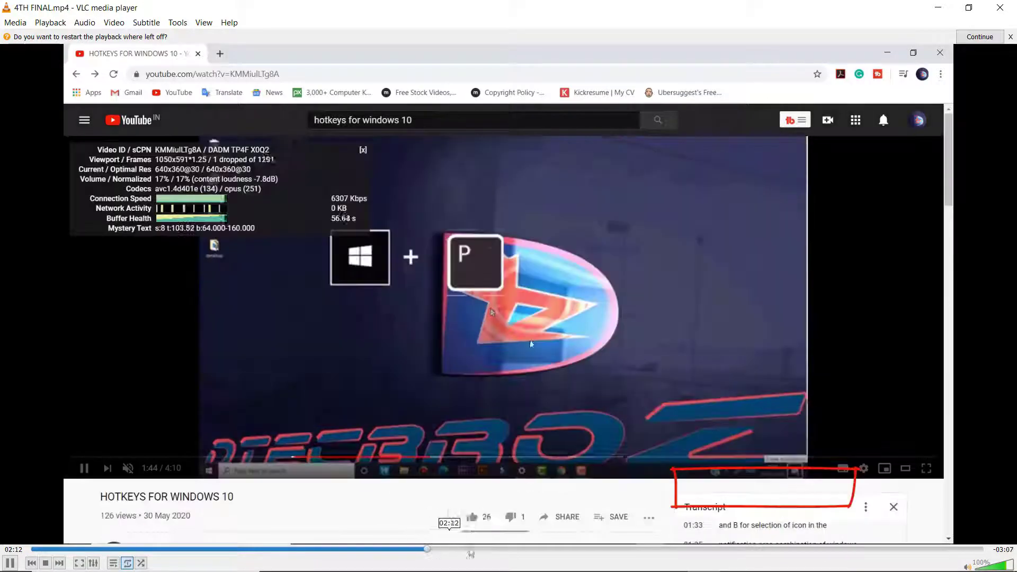
left_click(570, 550)
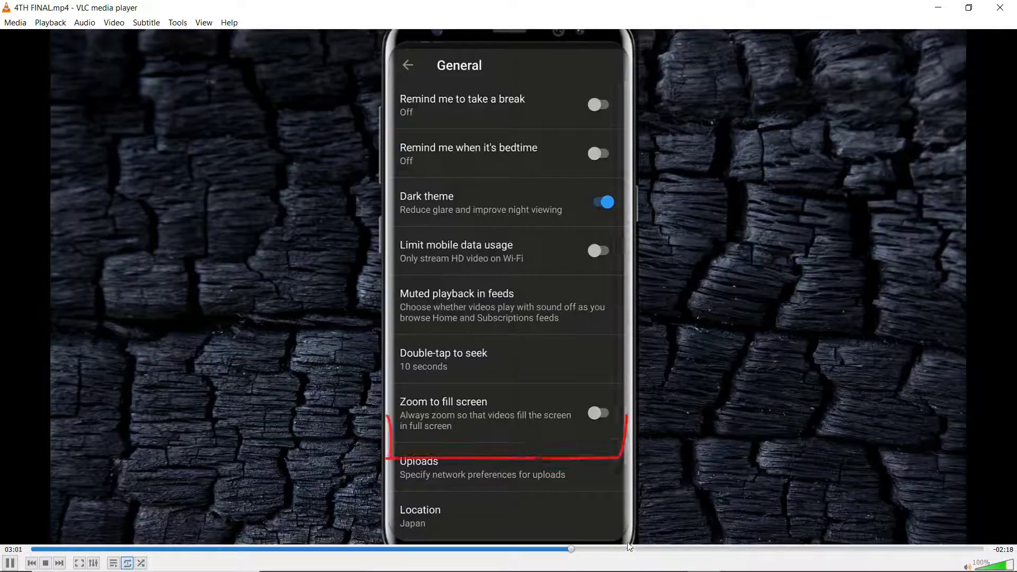
left_click(640, 549)
left_click(667, 550)
left_click(721, 549)
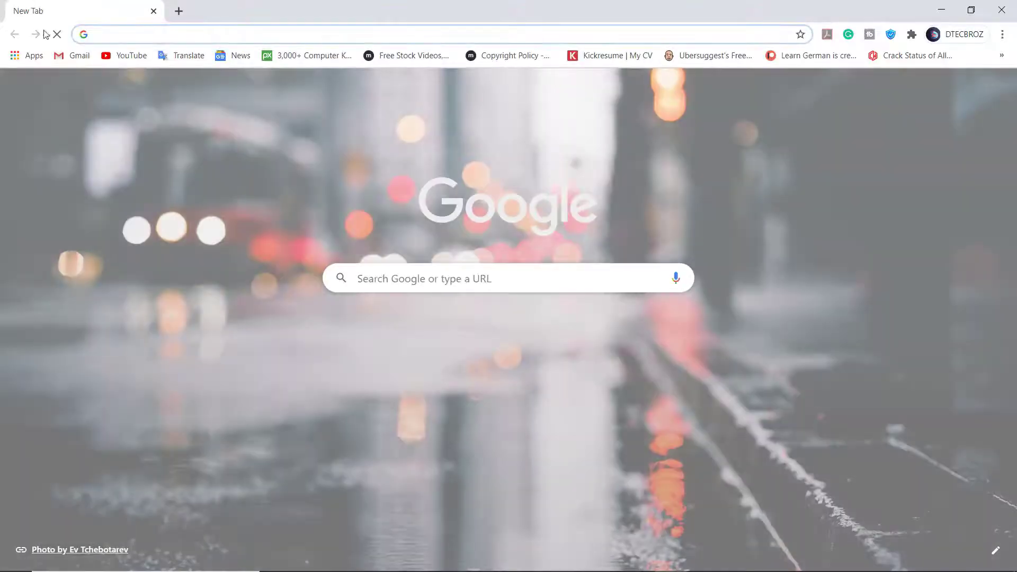
Step: Search Google for 'handbrake' from the new Chrome tab
left_click(110, 34)
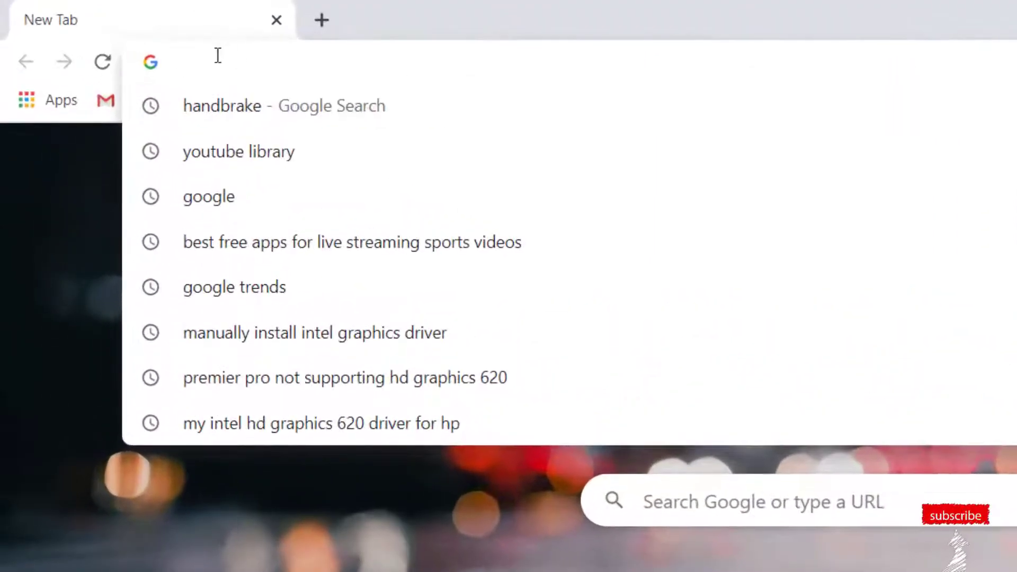
type("hand")
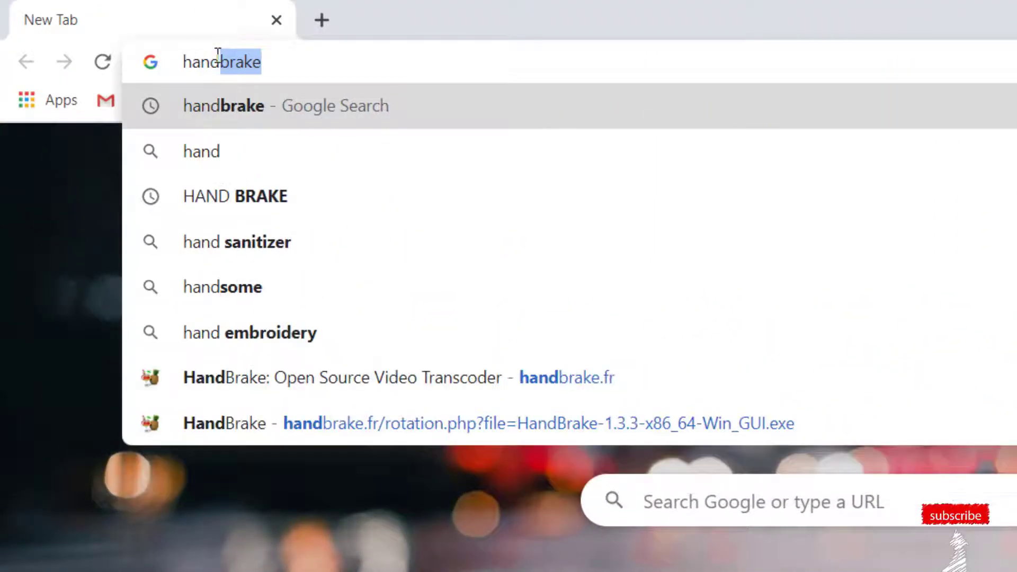
type("brake")
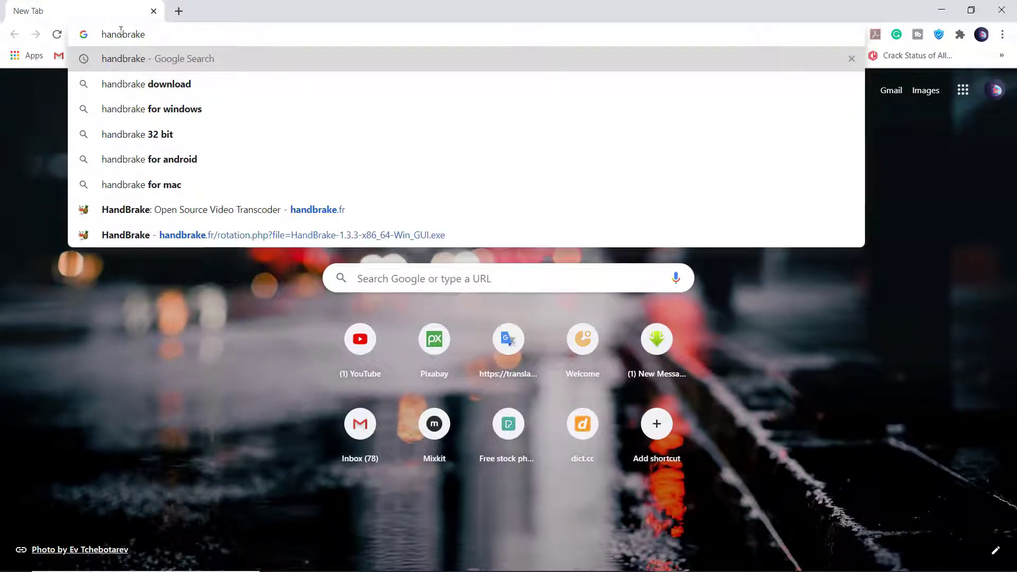
key("Return")
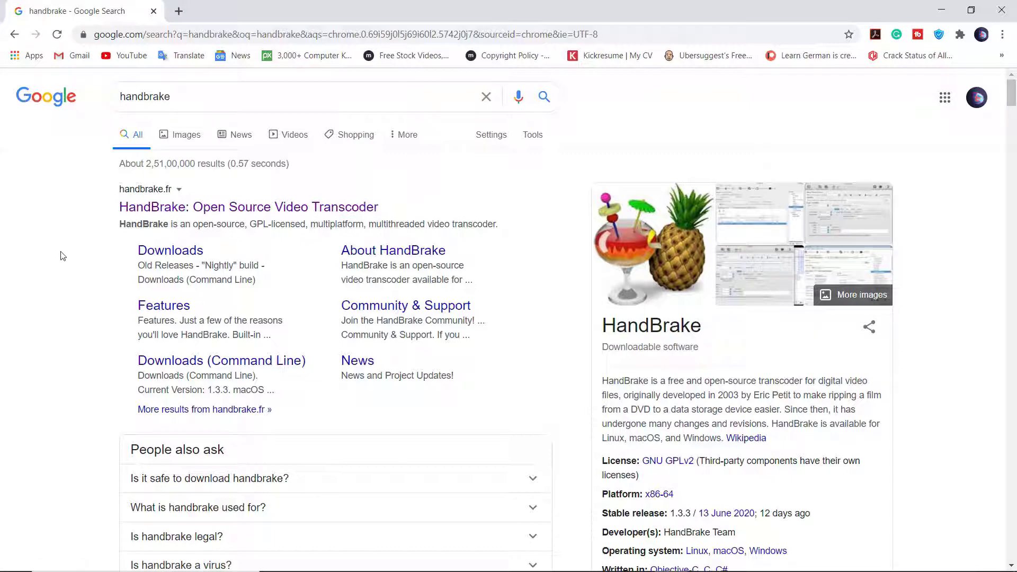
Step: Download HandBrake-1.3.3-x86_64-Win_GUI.exe from the official handbrake.fr site
left_click(162, 211)
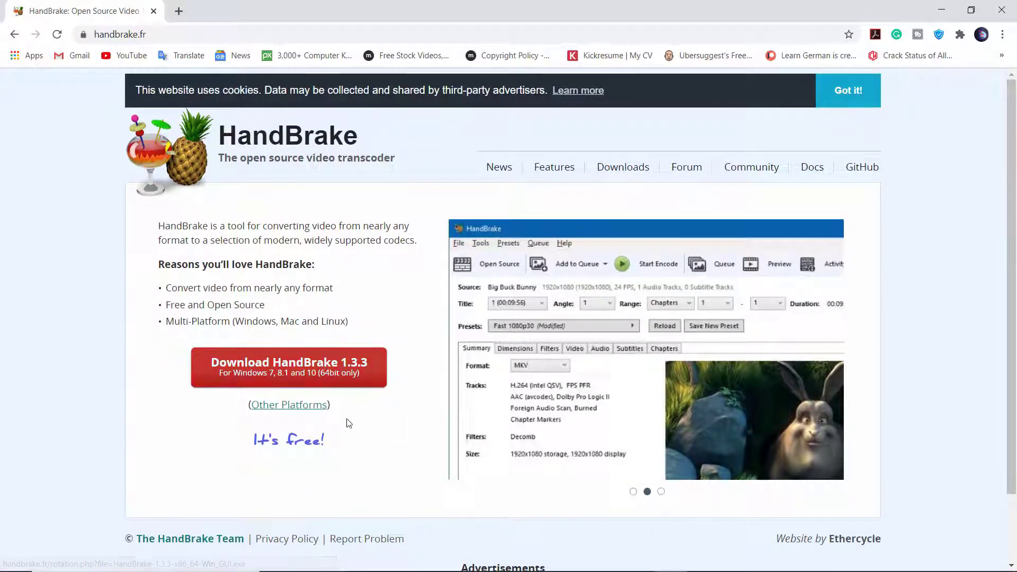
left_click(289, 405)
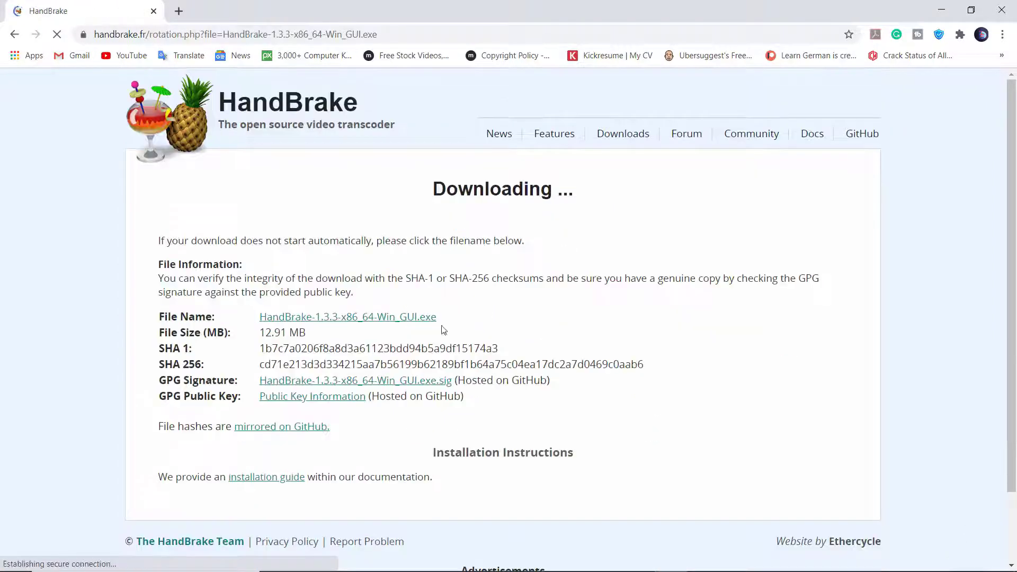
scroll(323, 348, "down", 2)
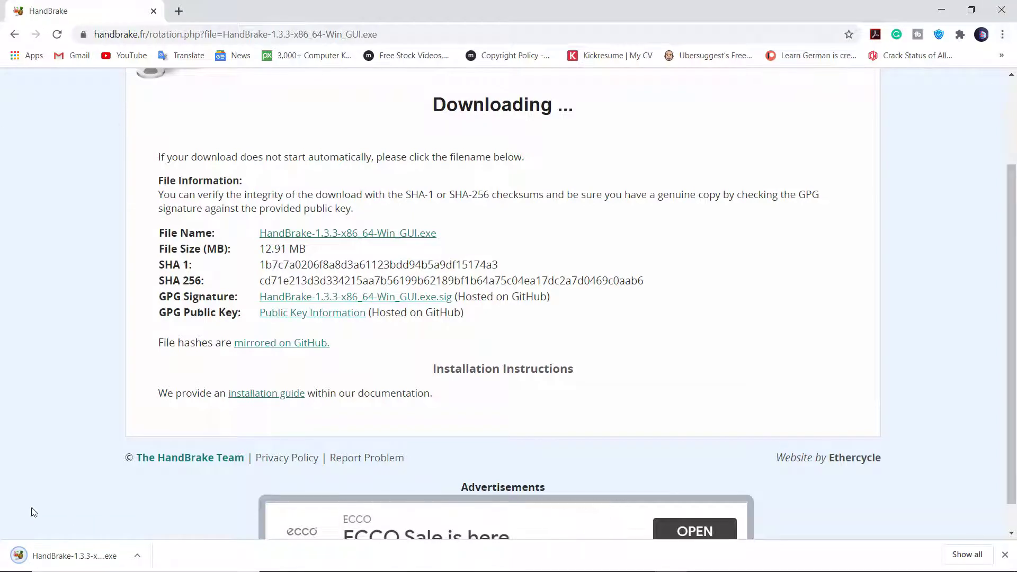
Step: Install HandBrake 1.3.3 into C:\Program Files\HandBrake using the default setup options
left_click(56, 564)
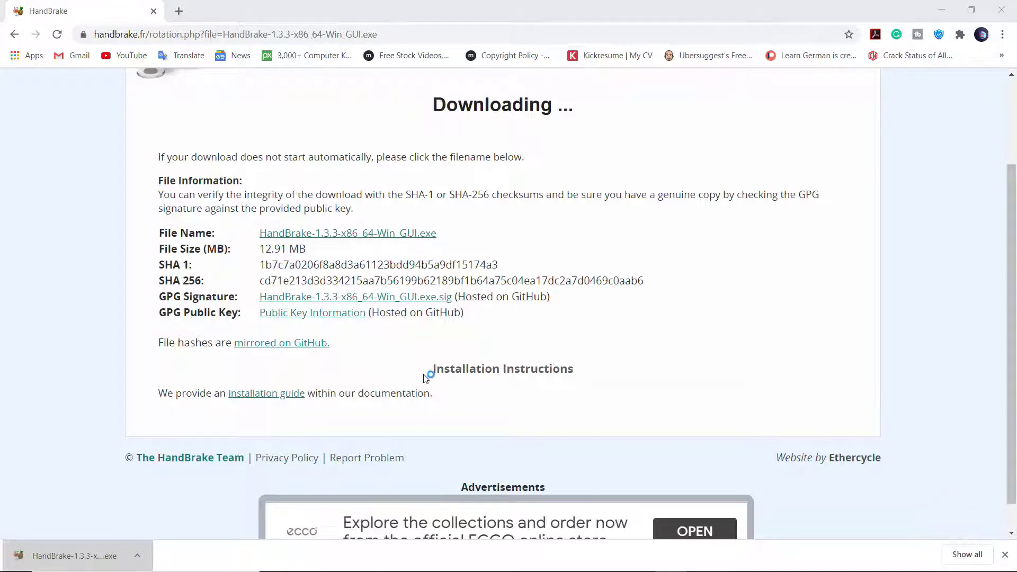
left_click(573, 402)
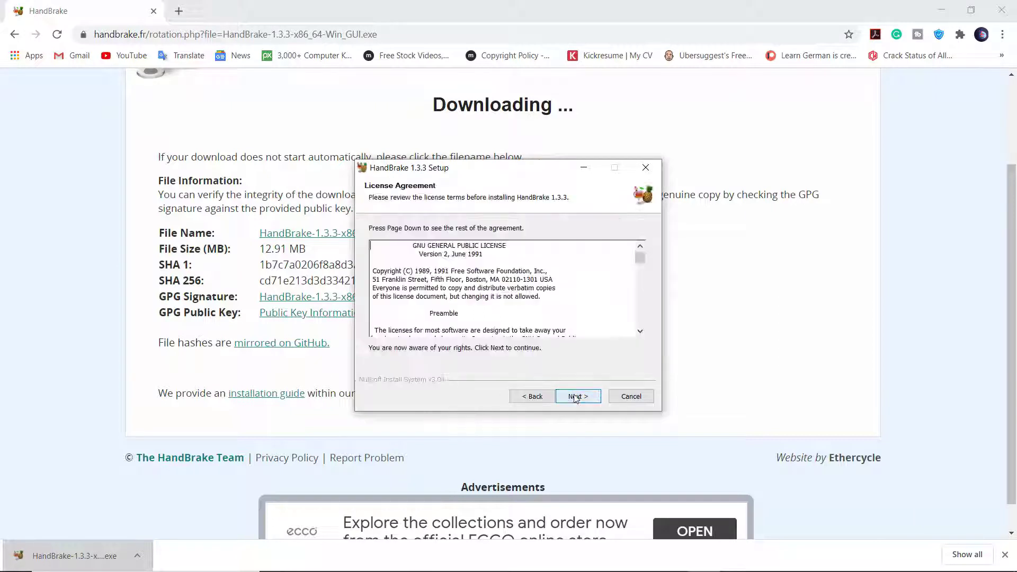
left_click(577, 397)
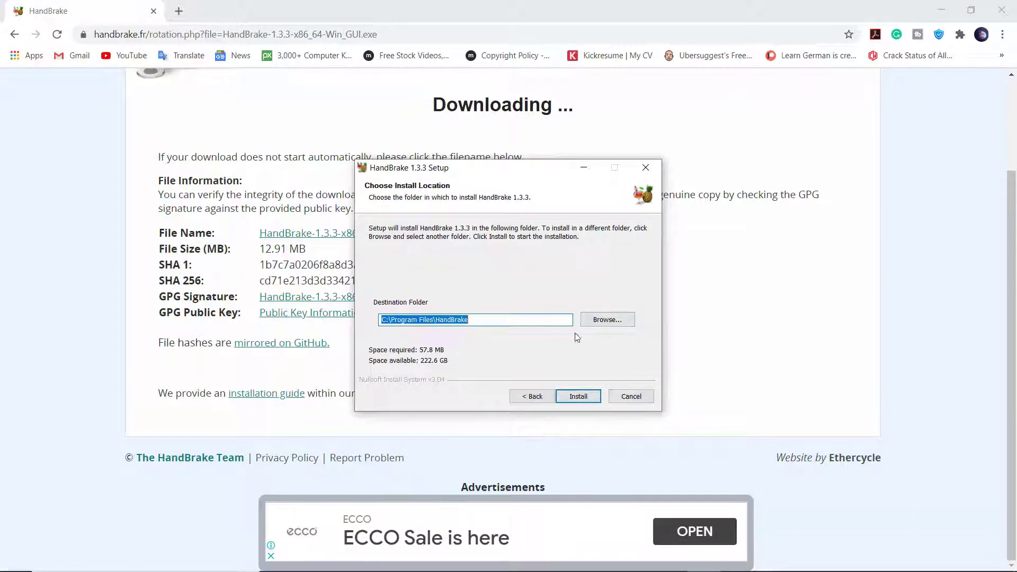
left_click(588, 395)
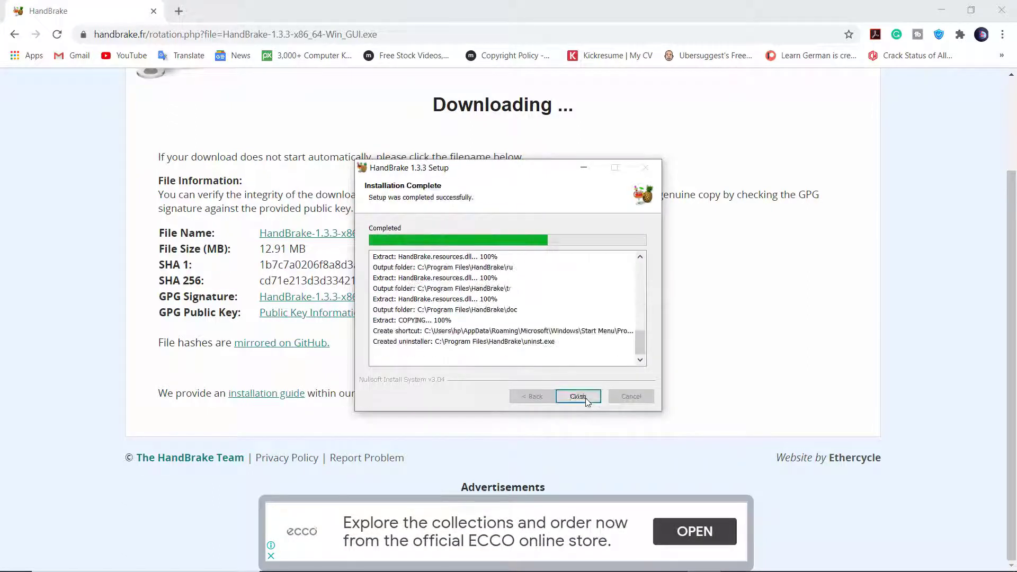
left_click(587, 397)
left_click(579, 398)
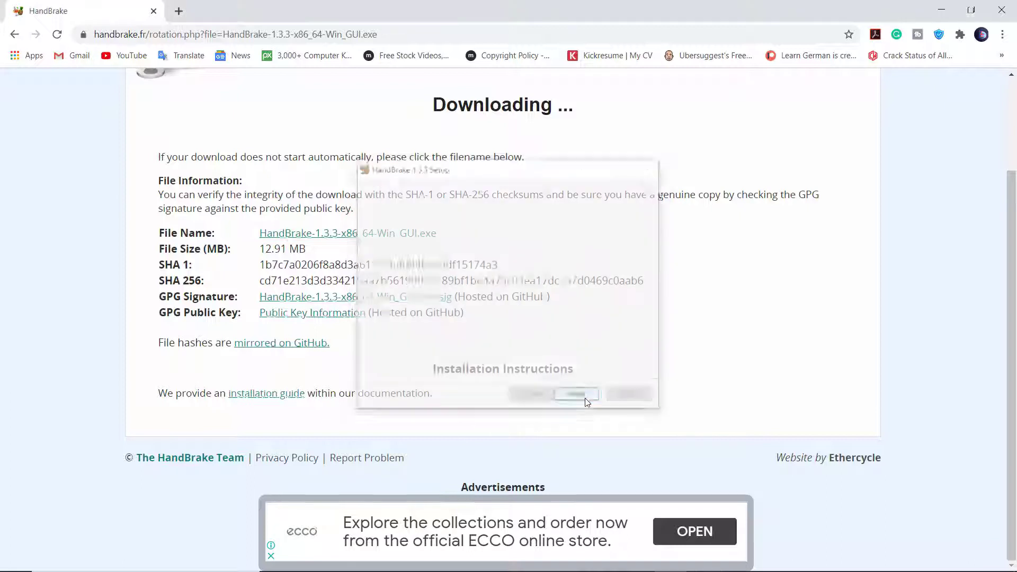
Step: Launch HandBrake and load the 4TH FINAL video (1920x1080, 30 FPS) as the source
left_click(942, 10)
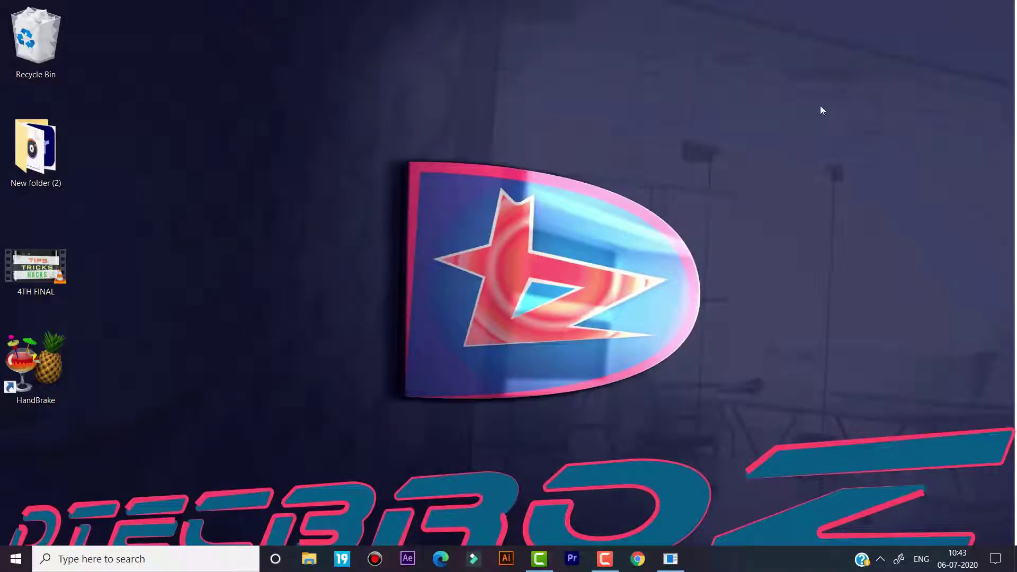
double_click(61, 354)
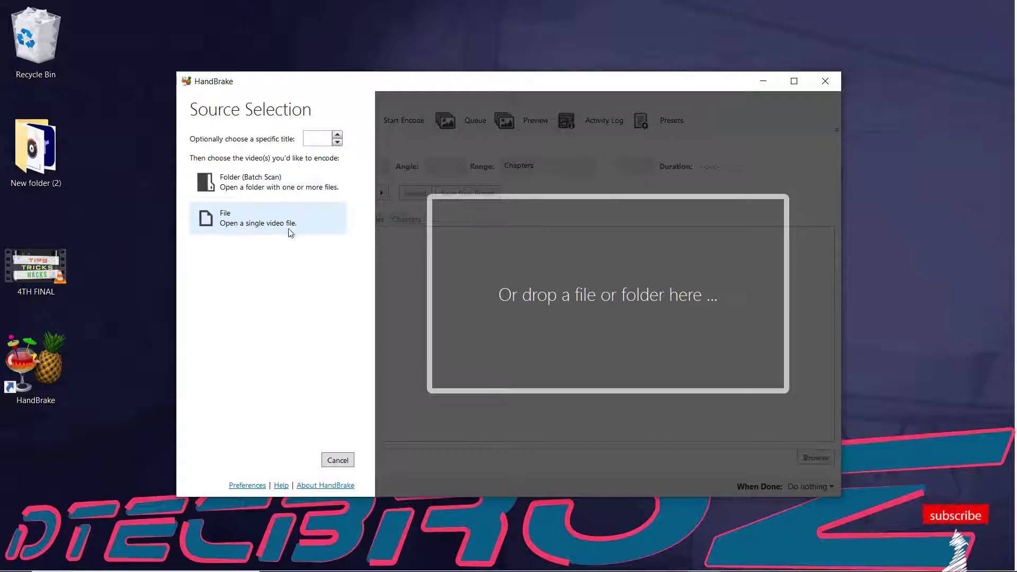
left_click(57, 261)
left_click_drag(39, 255, 323, 258)
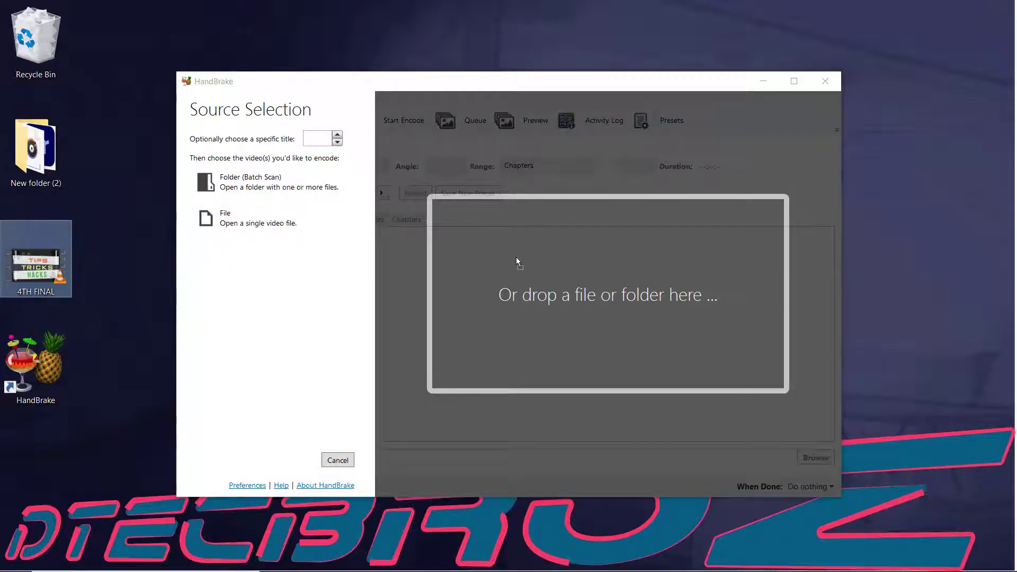
left_click_drag(518, 262, 518, 261)
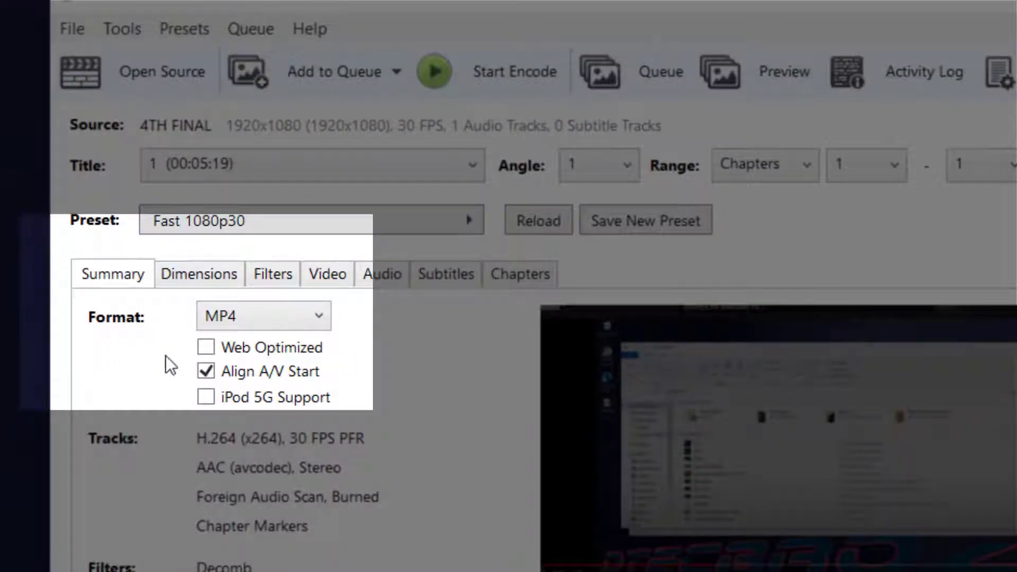
Step: Enable Web Optimized for the MP4 output and review the Dimensions settings
left_click(206, 347)
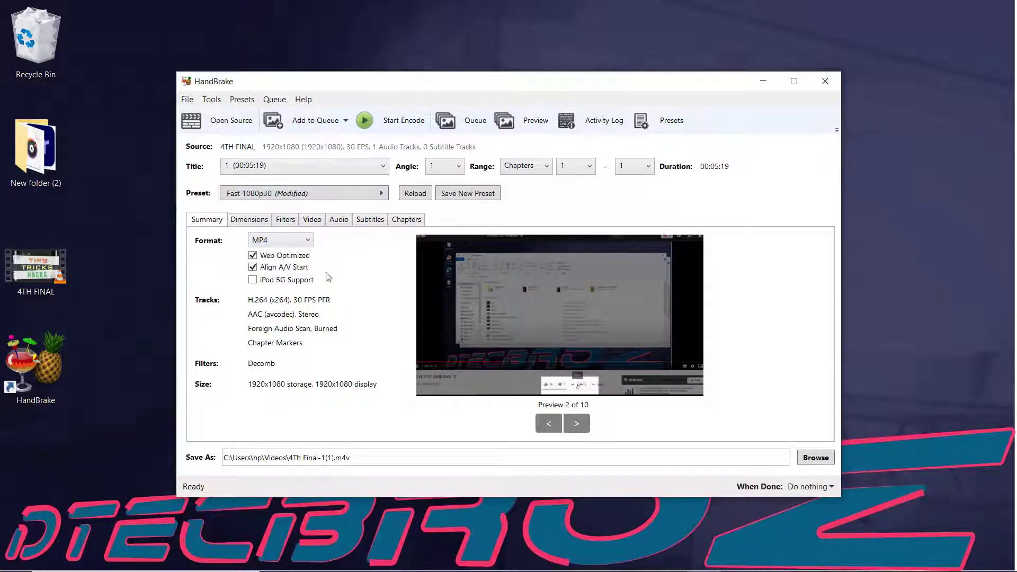
left_click(247, 221)
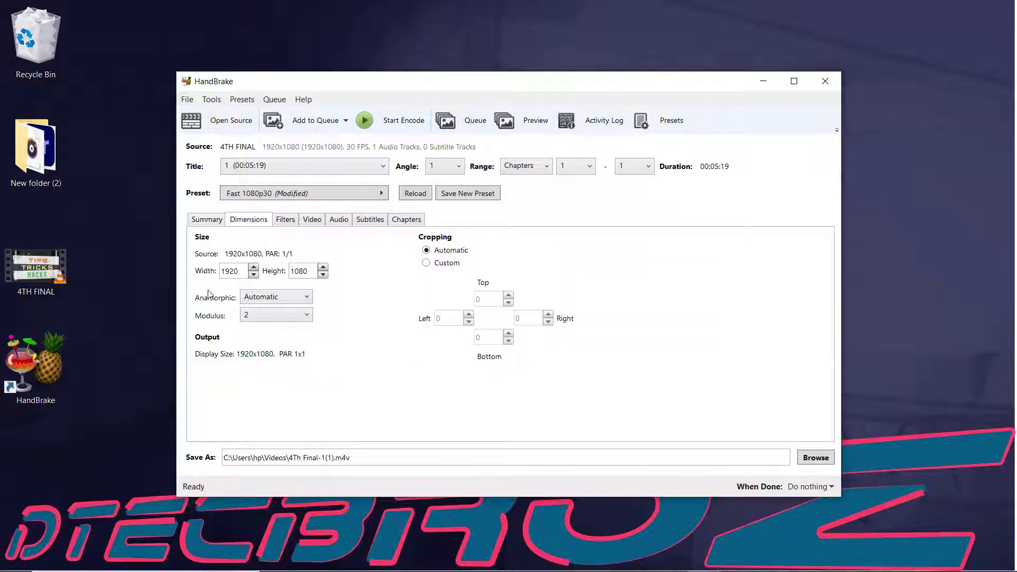
Step: Keep the video at H.264 (x264), 30 FPS, constant quality 22 RF
left_click(294, 222)
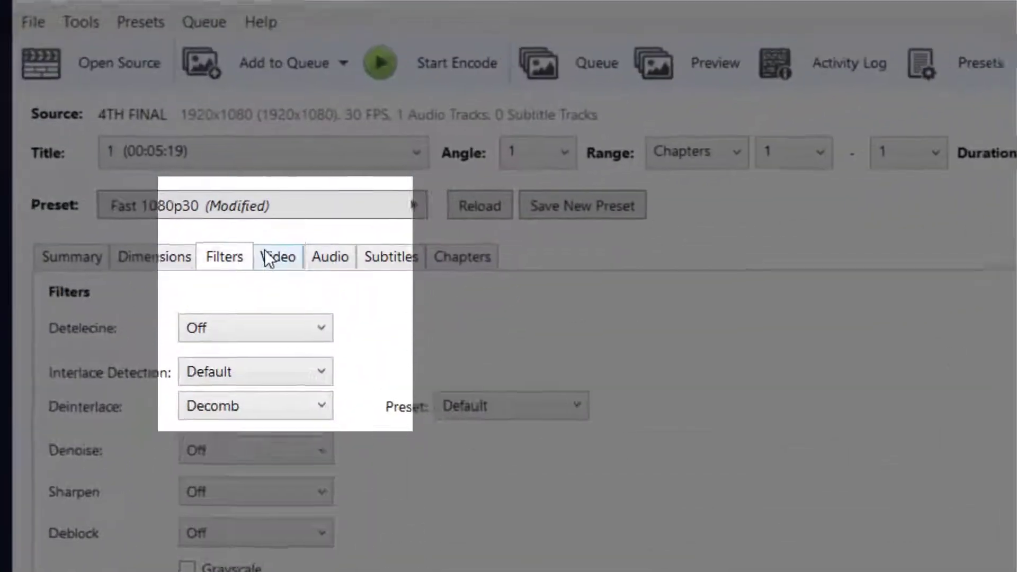
left_click(308, 224)
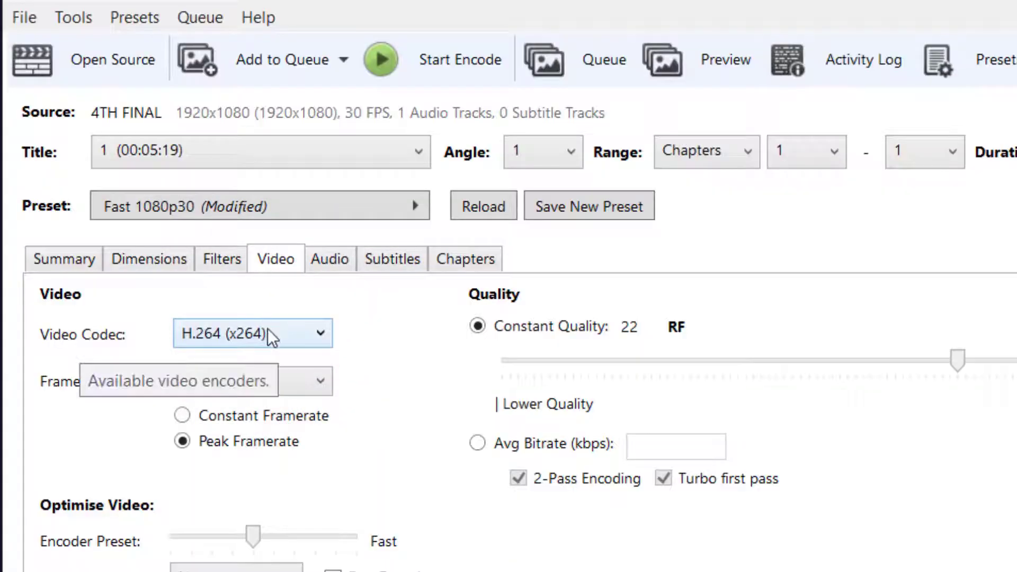
left_click(268, 333)
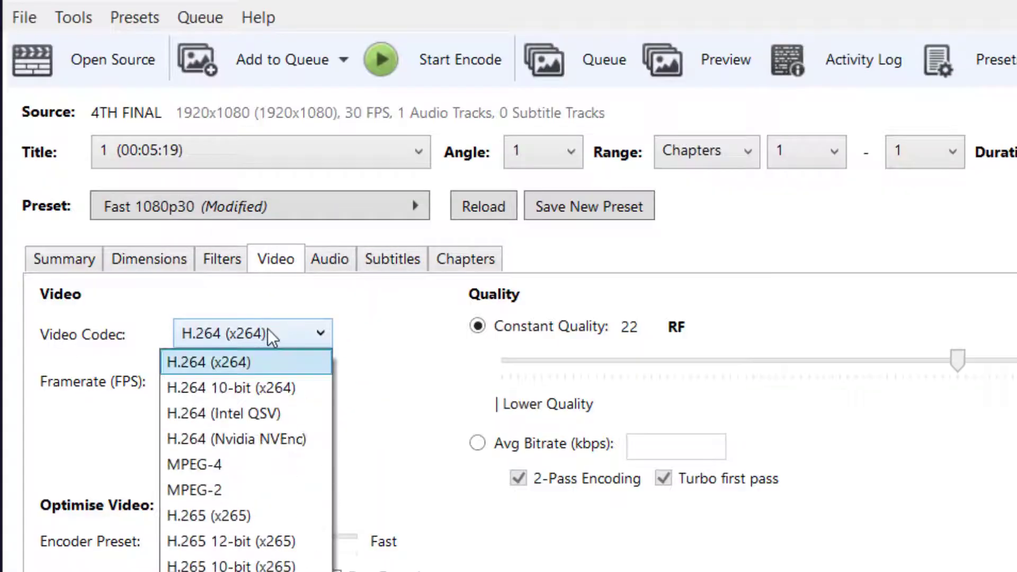
left_click(276, 334)
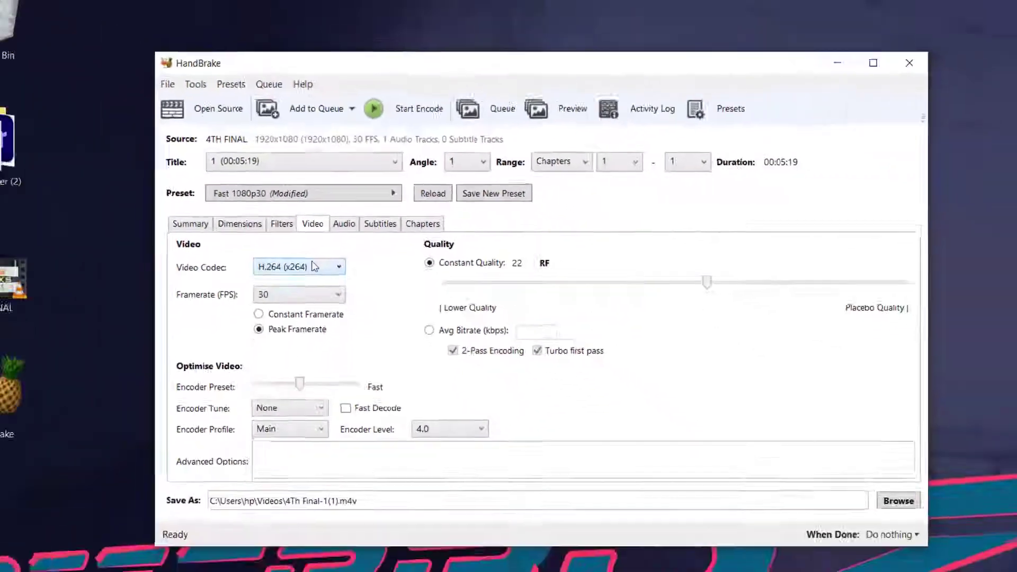
left_click(302, 297)
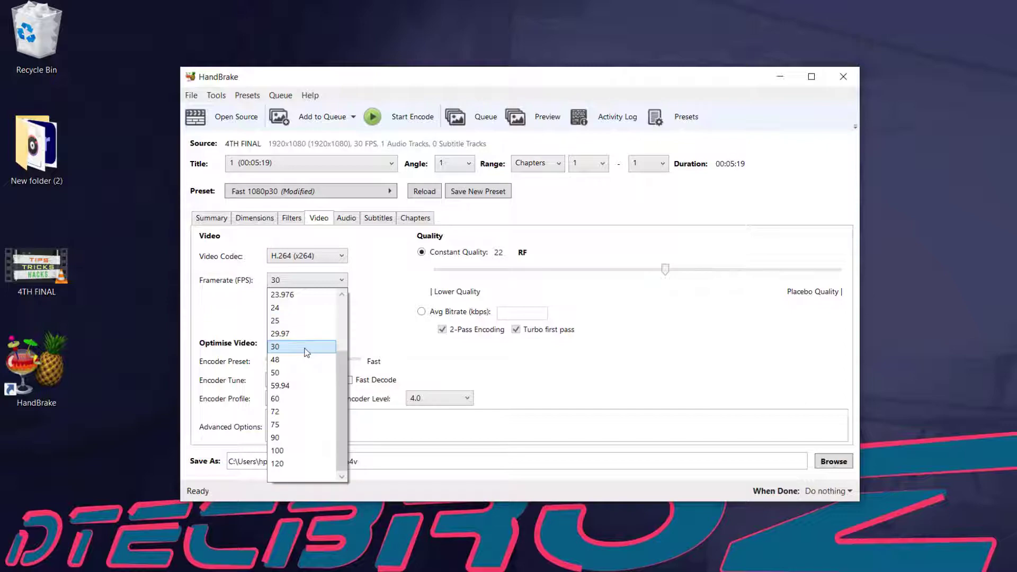
left_click(310, 281)
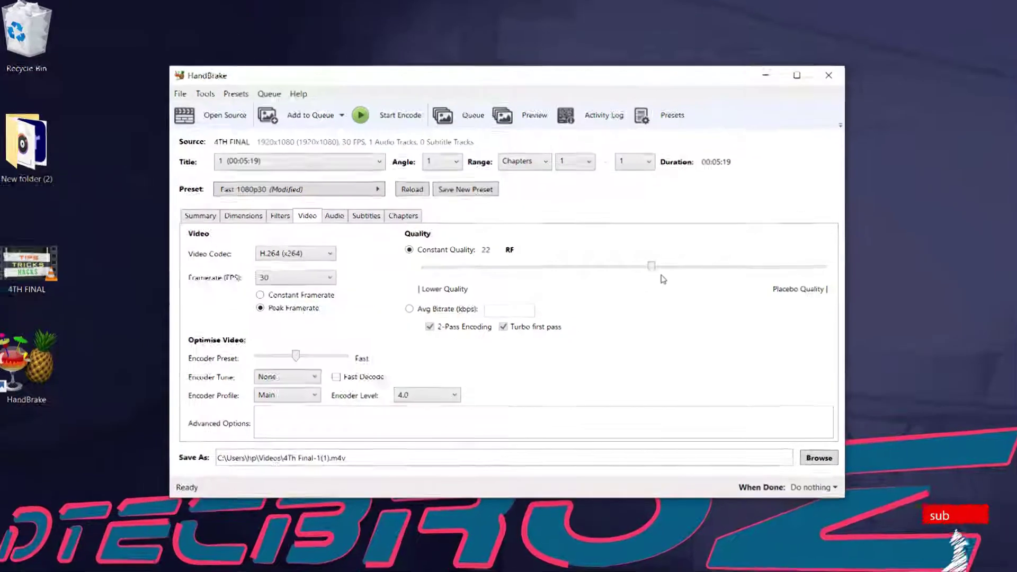
mouse_move(655, 269)
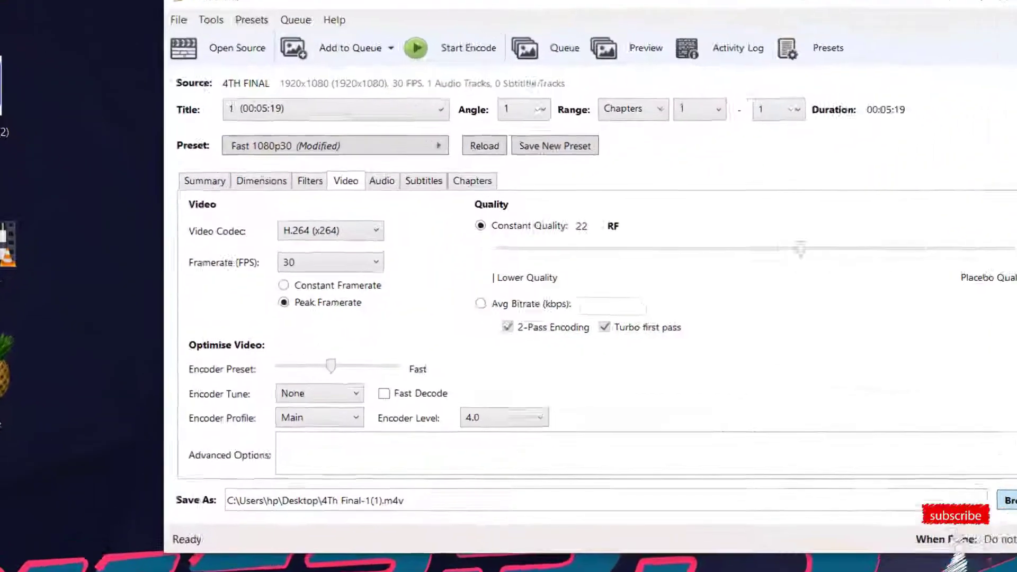
Step: Name the output file 'compressed' and save it to the Desktop
left_click(816, 456)
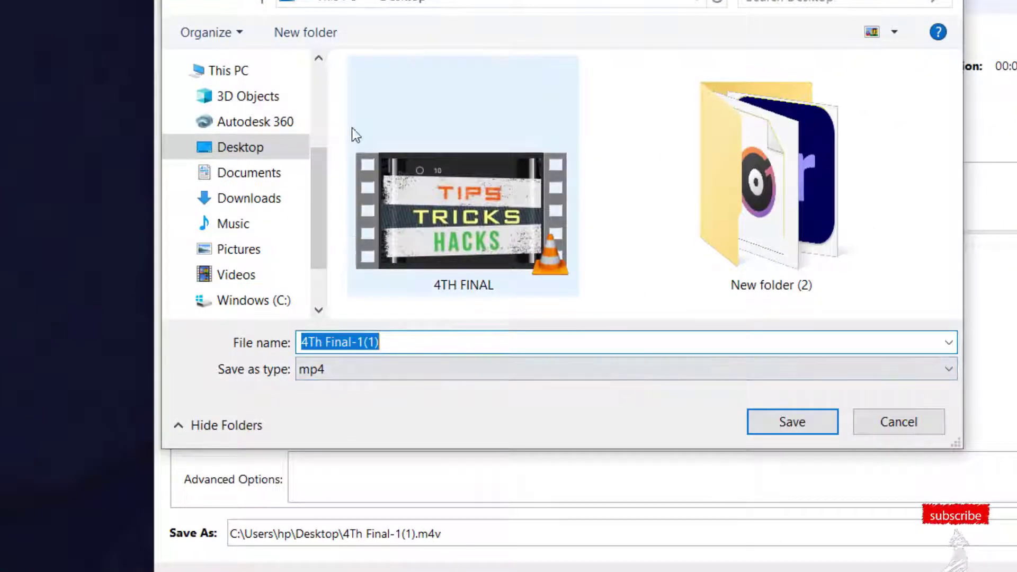
type("compress")
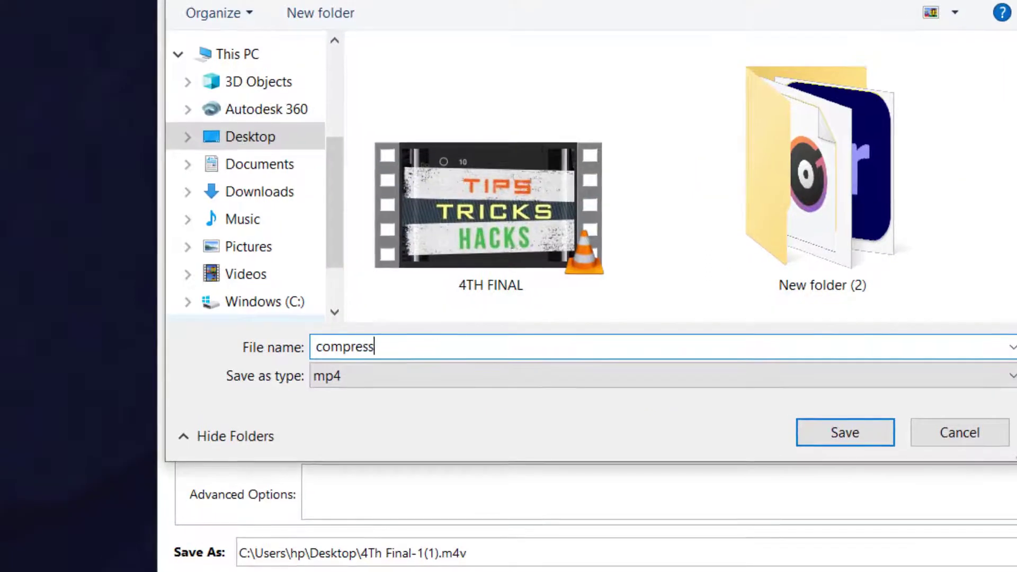
type("ed")
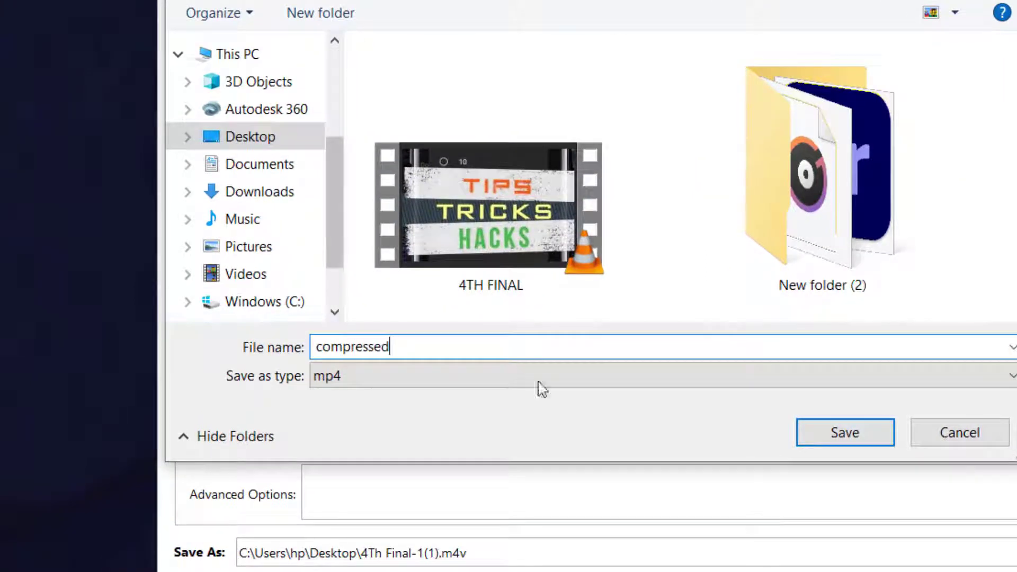
key("Return")
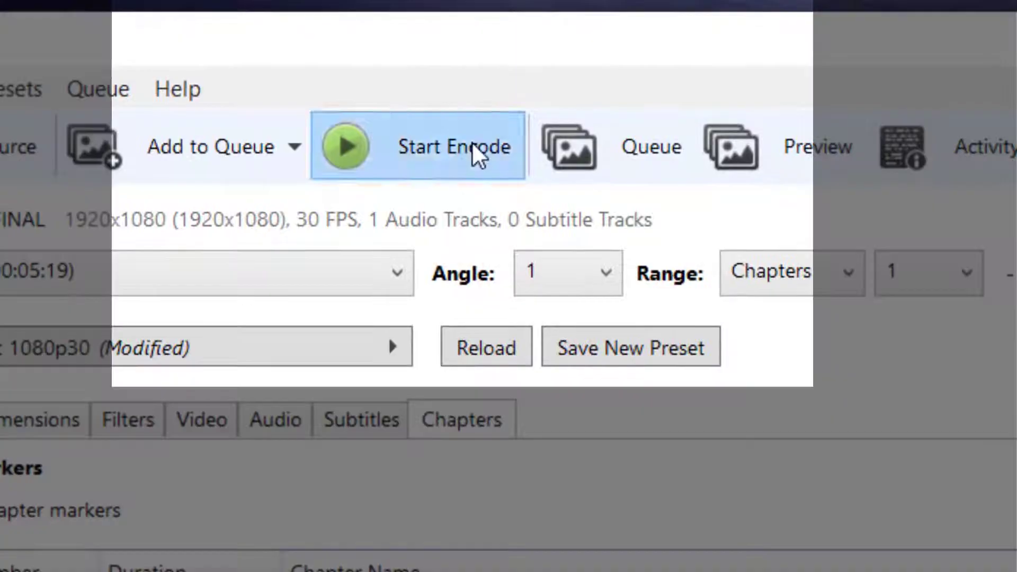
Step: Encode the video to compressed.m4v, then minimize HandBrake
left_click(471, 147)
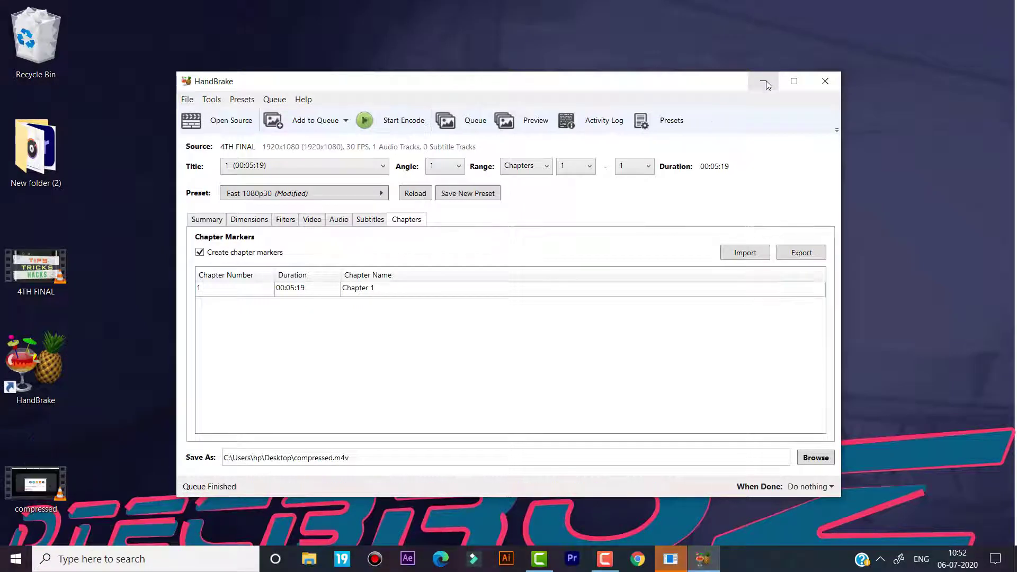
left_click(765, 82)
Step: Play compressed.m4v in VLC to check quality, then confirm its 52.8 MB size in Properties
left_click_drag(29, 487, 335, 143)
right_click(7, 169)
left_click(30, 176)
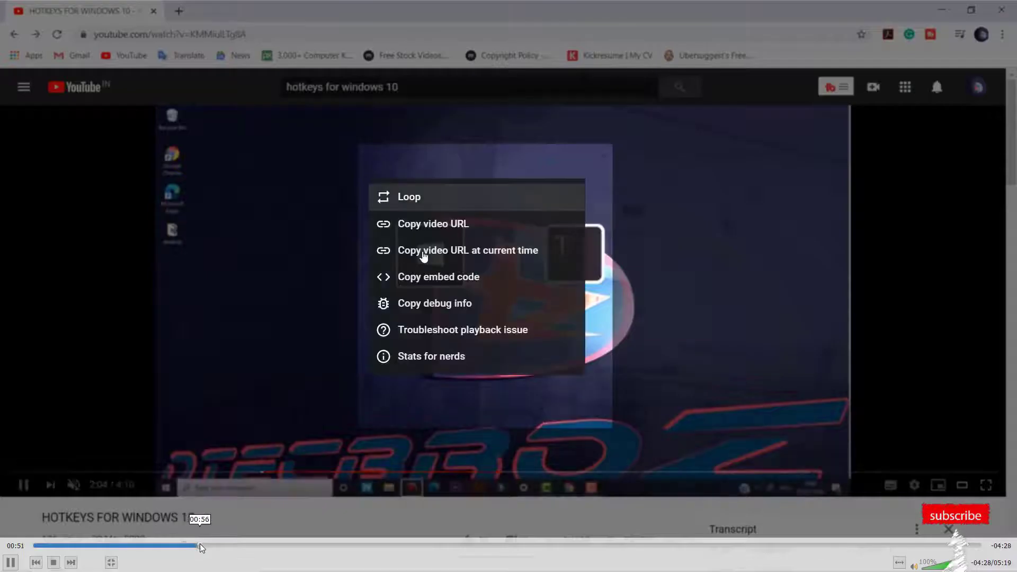
left_click(200, 544)
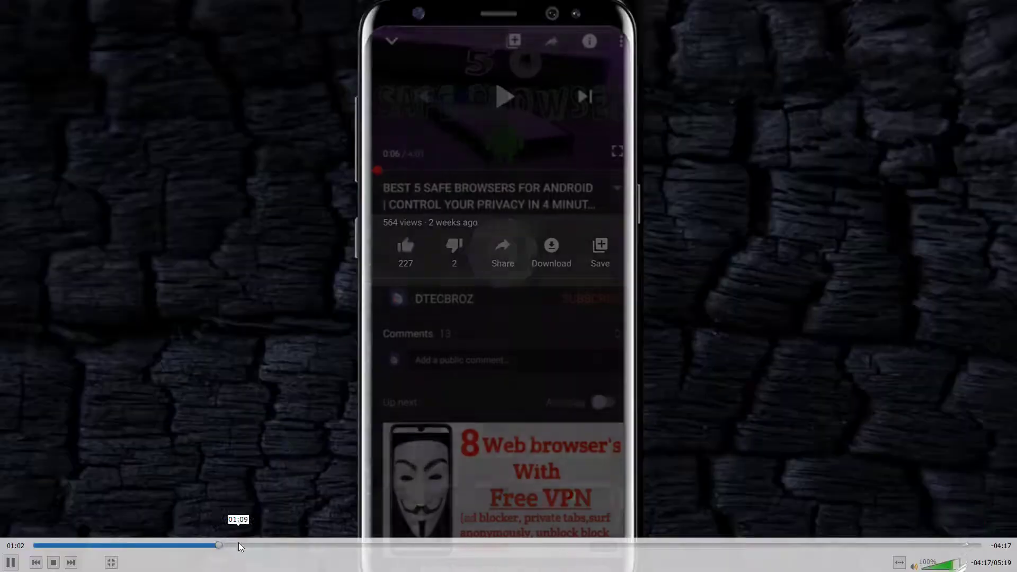
left_click(250, 545)
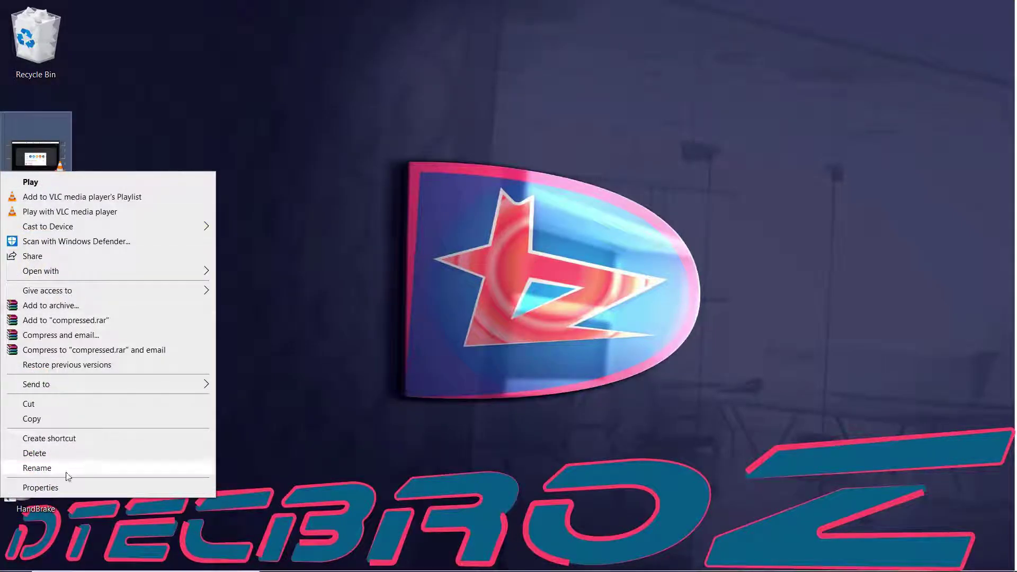
left_click(66, 482)
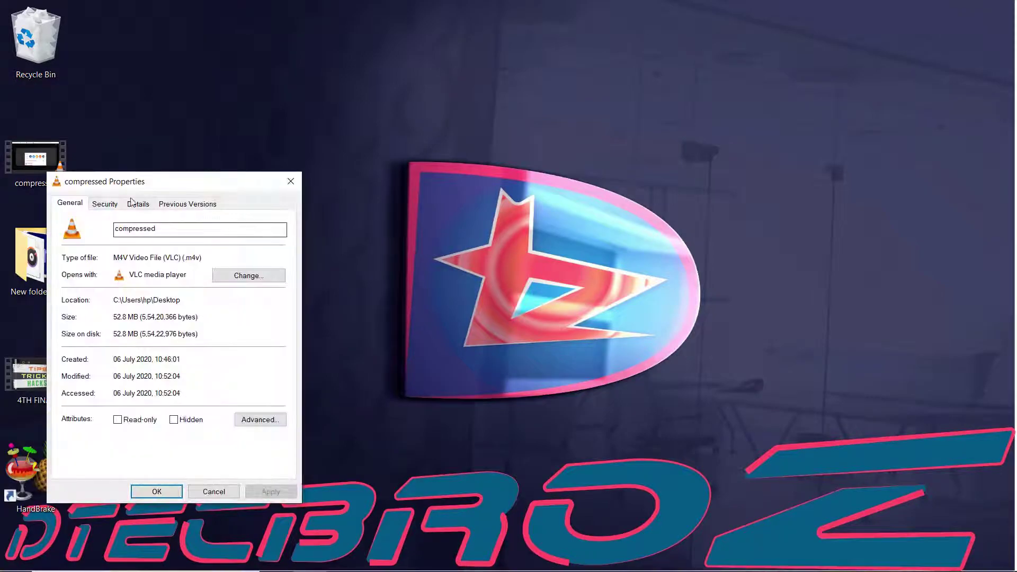